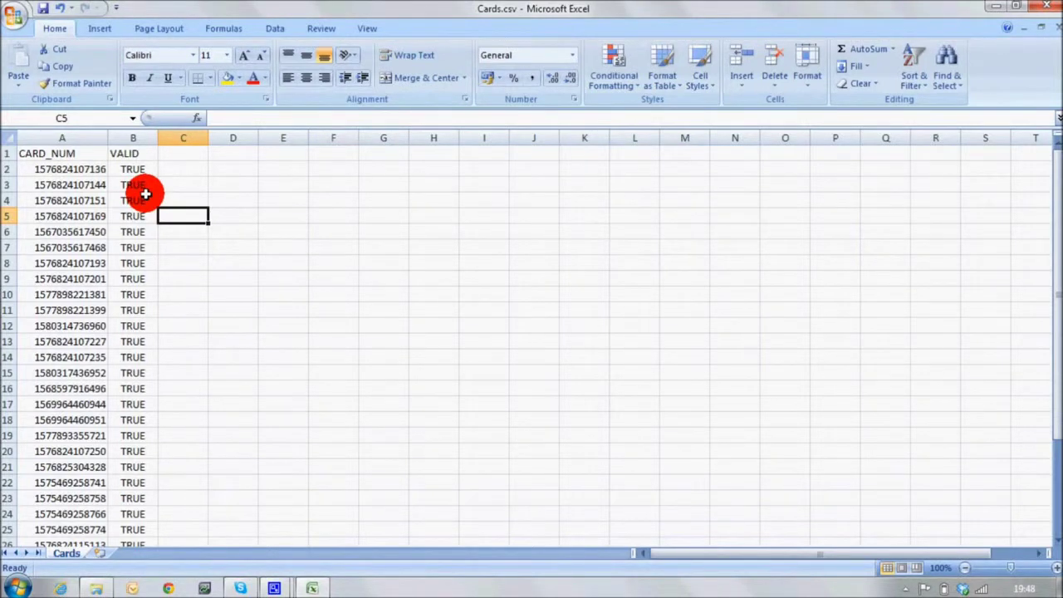
scroll(147, 344, "down", 4)
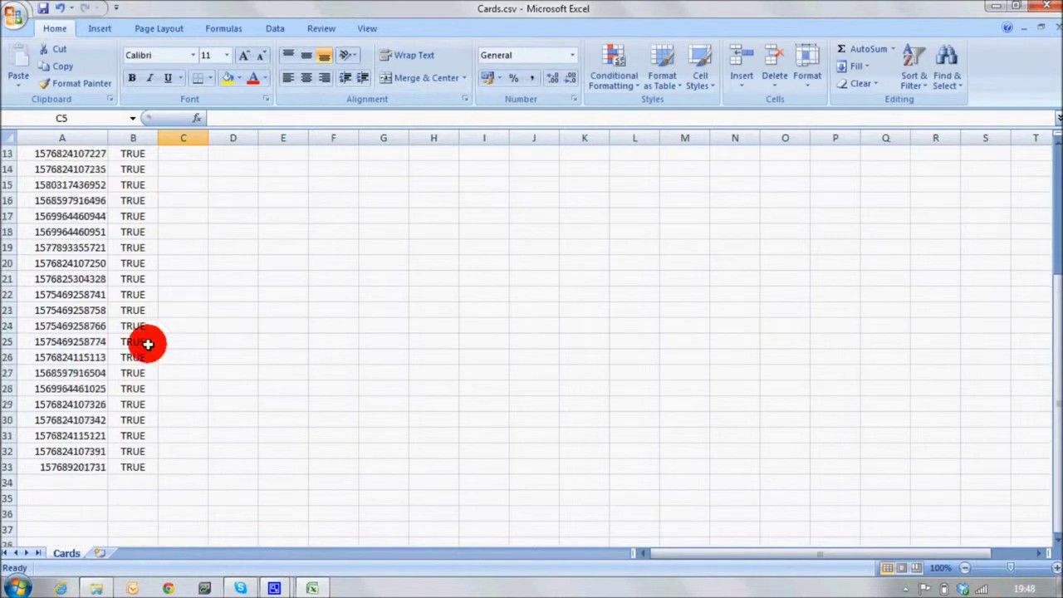
scroll(147, 344, "down", 1)
left_click(48, 421)
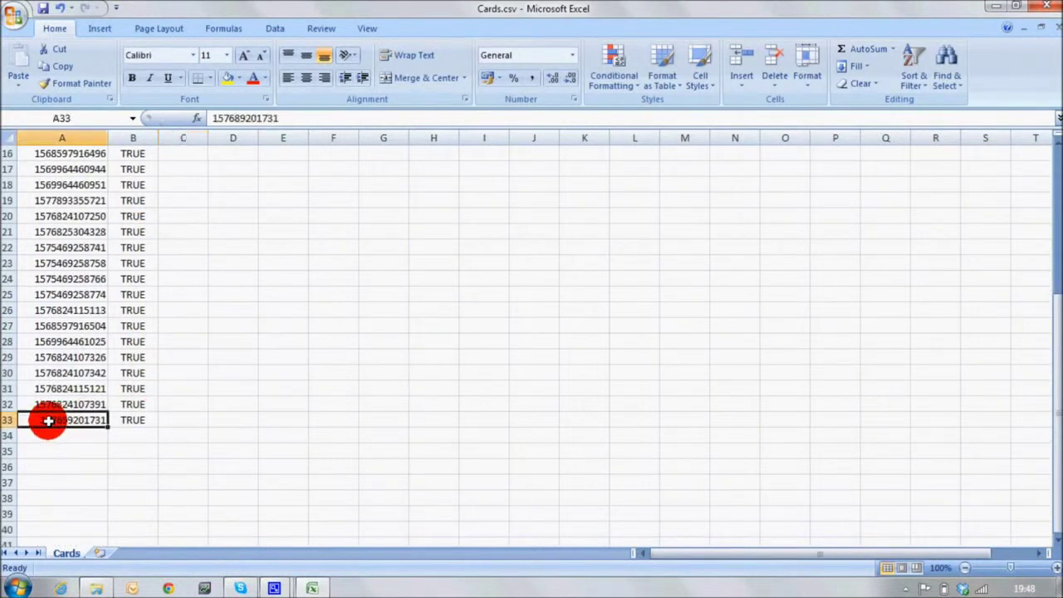
left_click(40, 432)
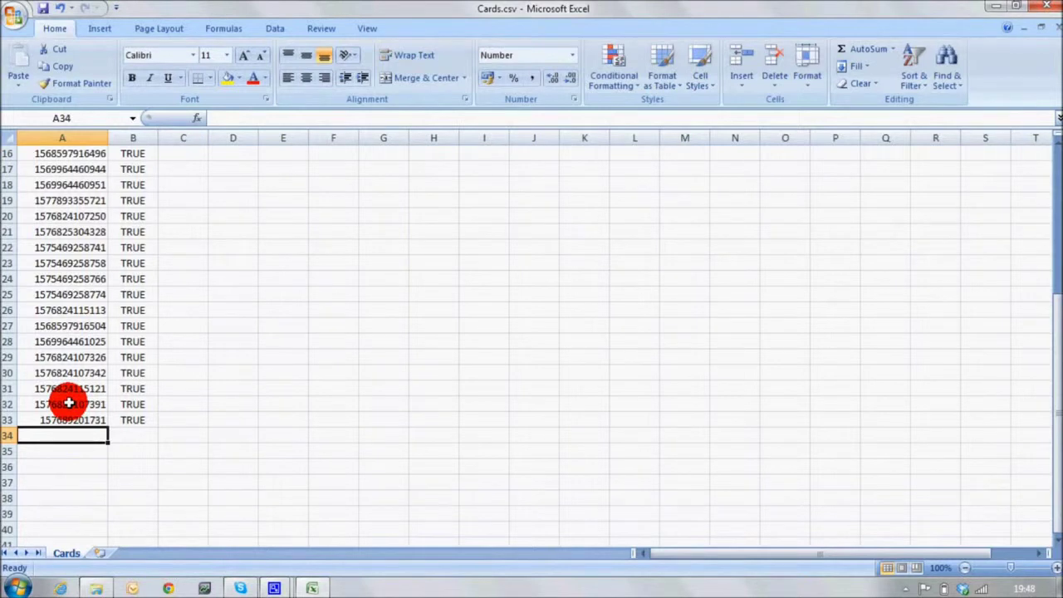
type("157")
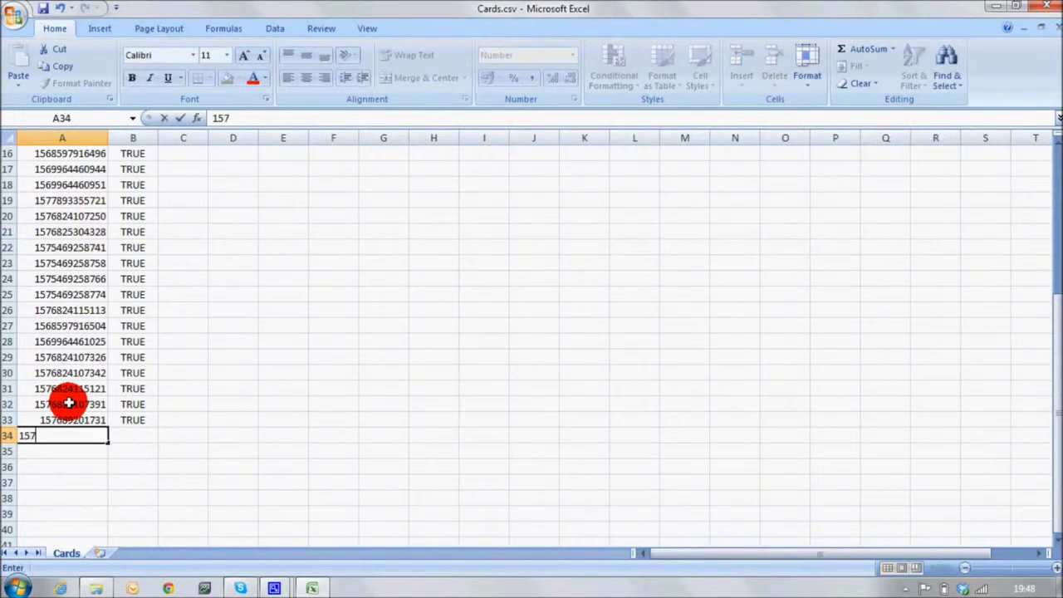
type("68")
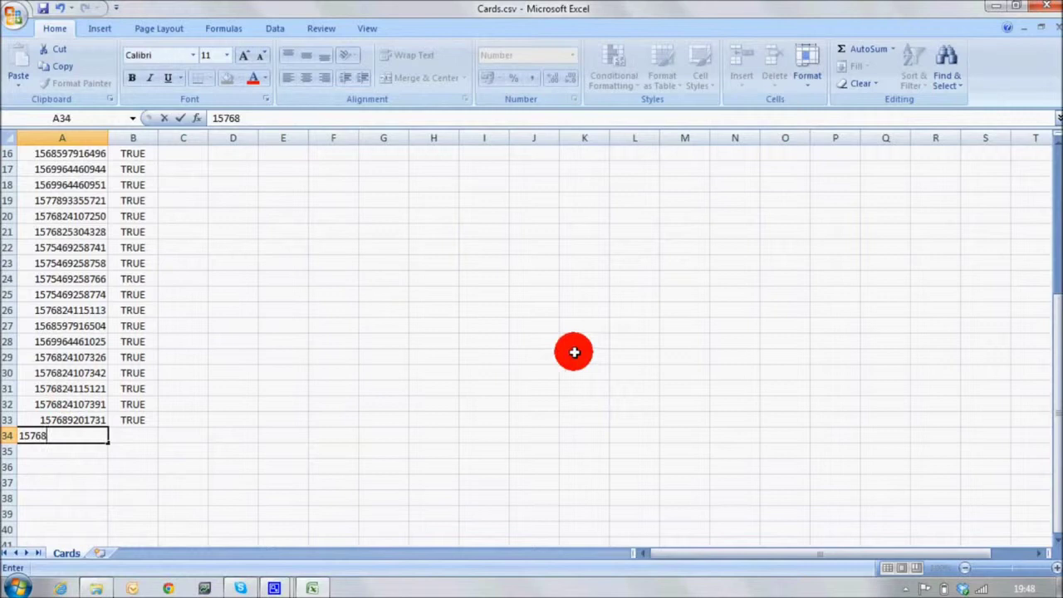
type("24107394")
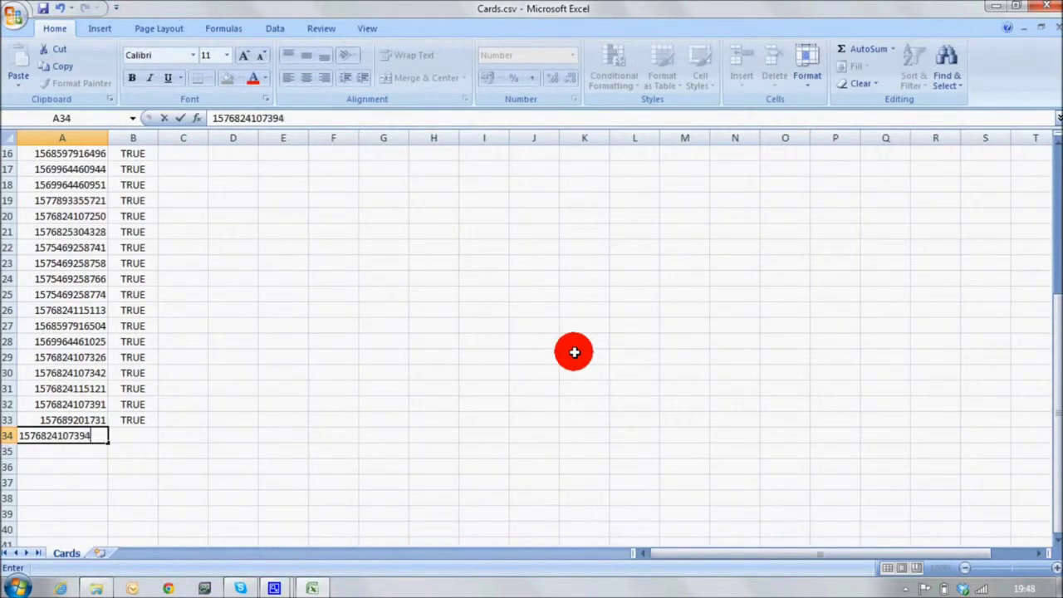
key("Return")
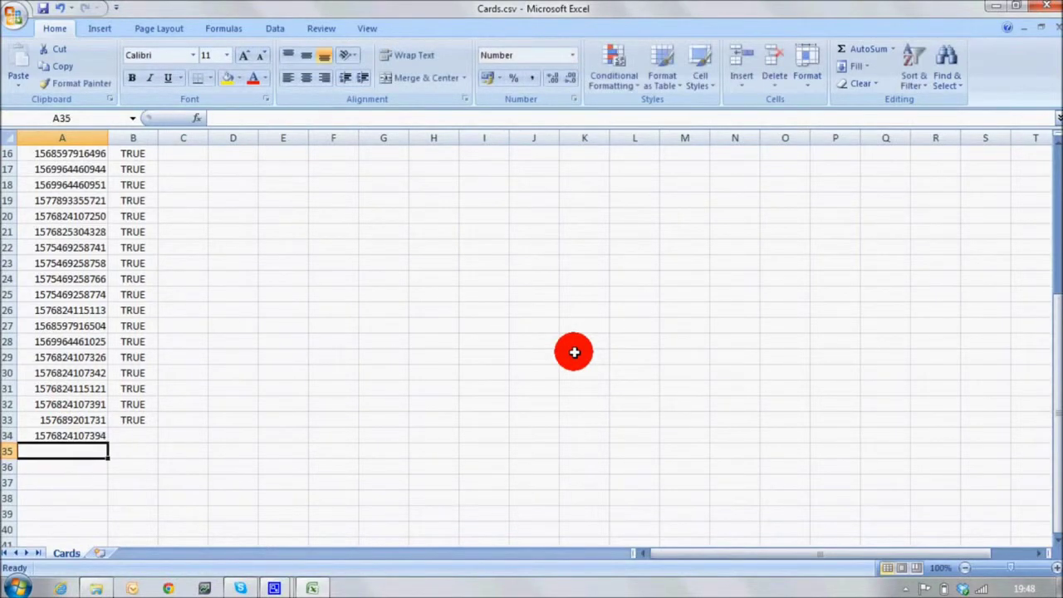
left_click(139, 436)
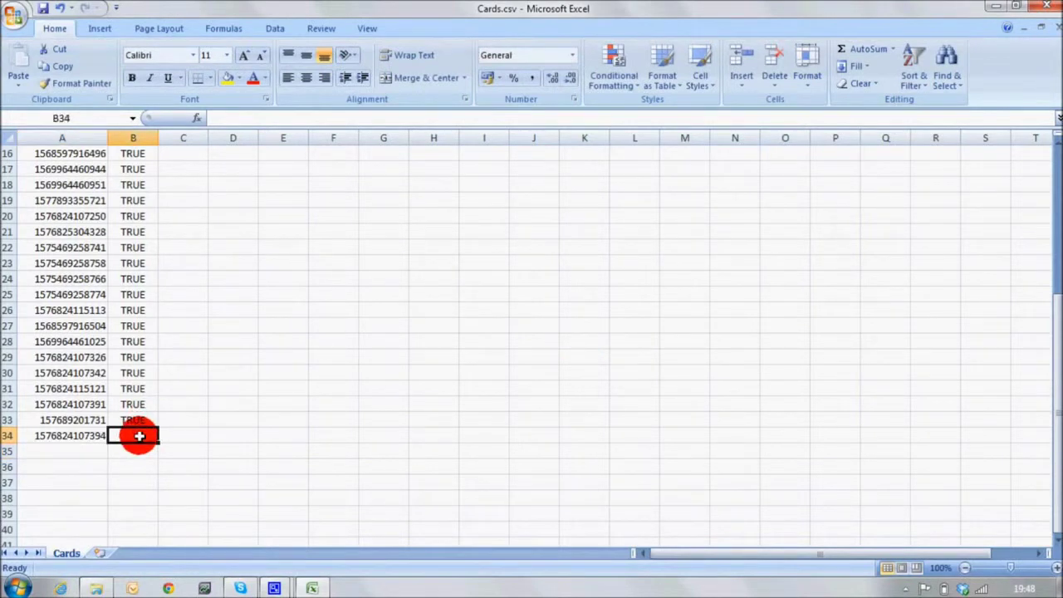
type("TRUE")
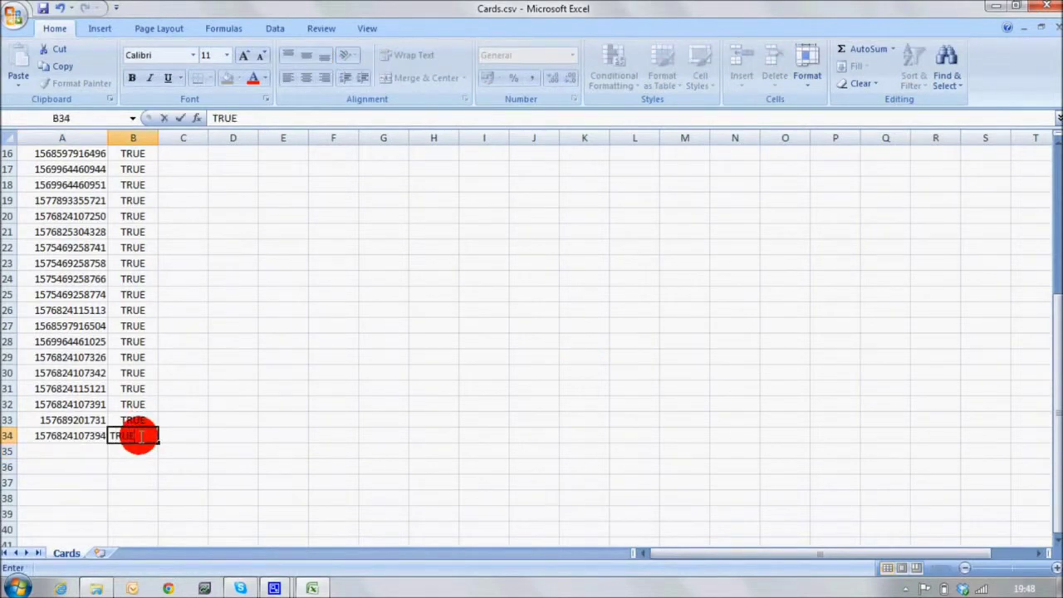
key("Return")
scroll(285, 261, "up", 5)
left_click(194, 185)
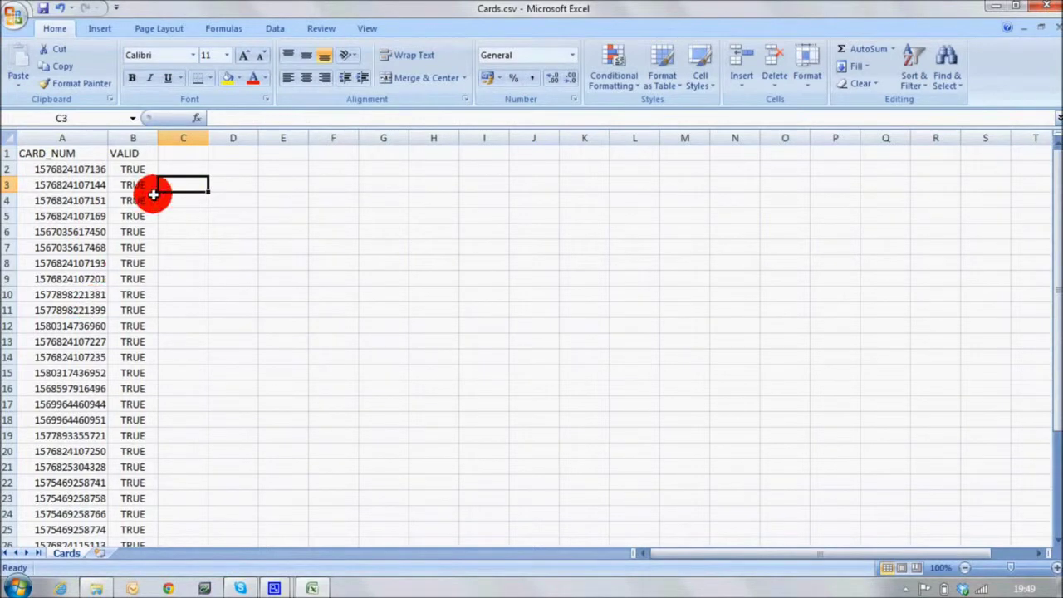
Step: Add the column headers D_REGO in C1 and D_COST in D1
left_click(175, 154)
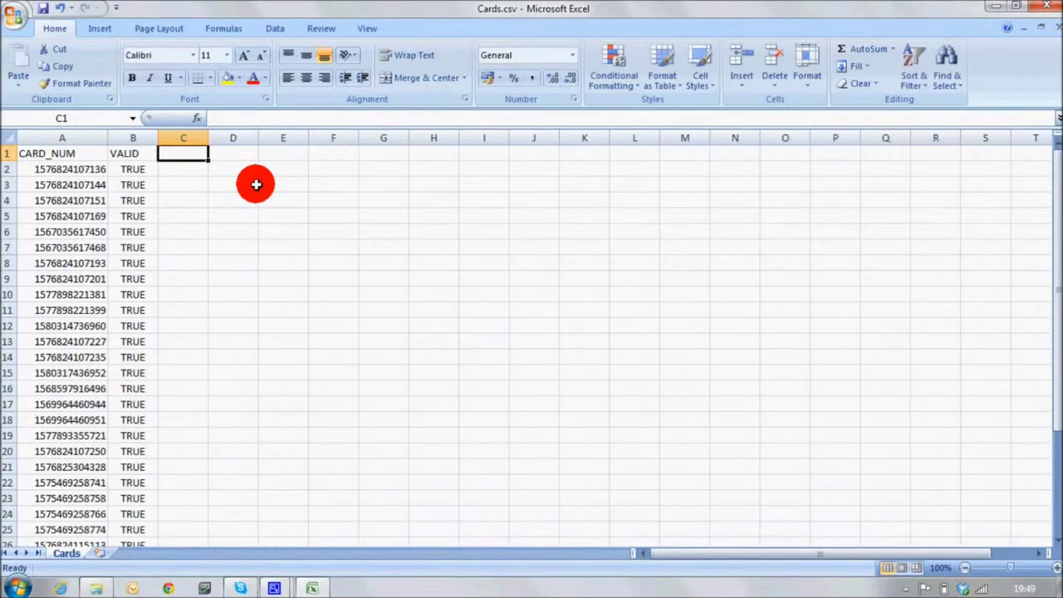
type("D_")
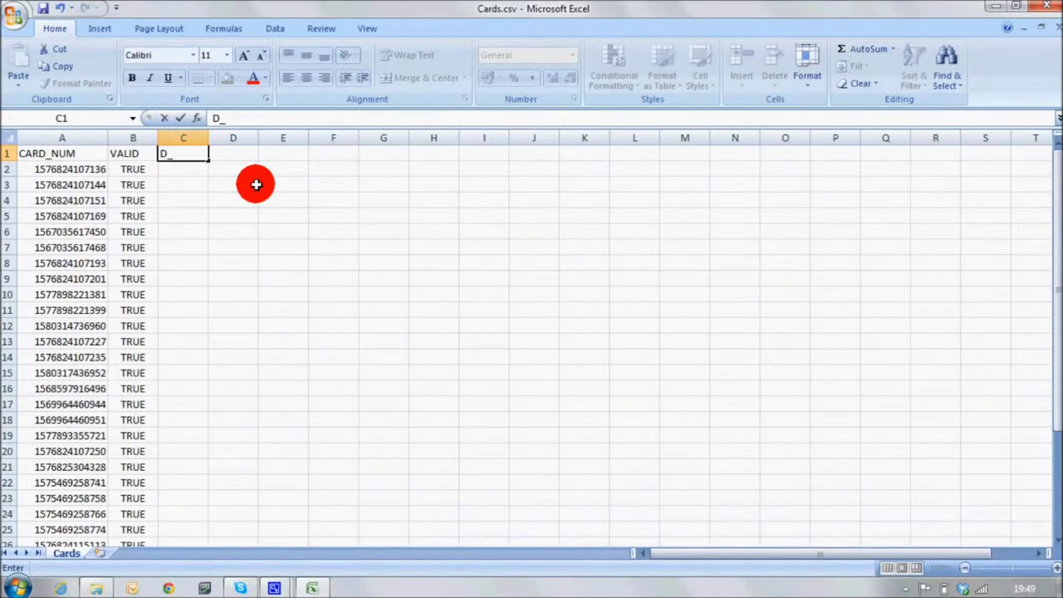
type("R")
type("Egi")
key("BackSpace")
key("BackSpace")
type("GO")
key("Return")
key("Up")
key("Right")
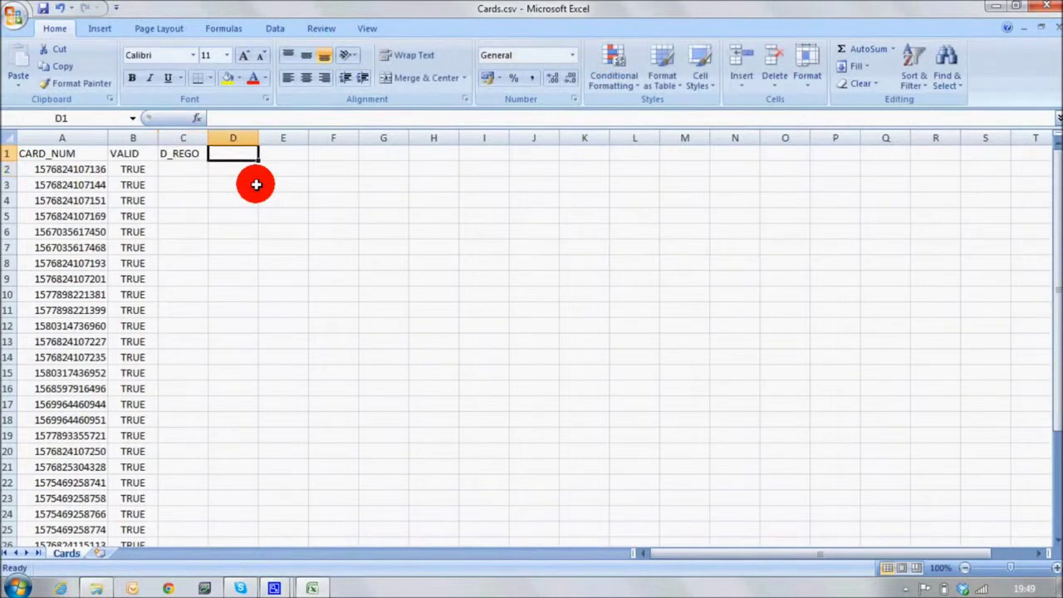
type("D-")
key("BackSpace")
type("_Co")
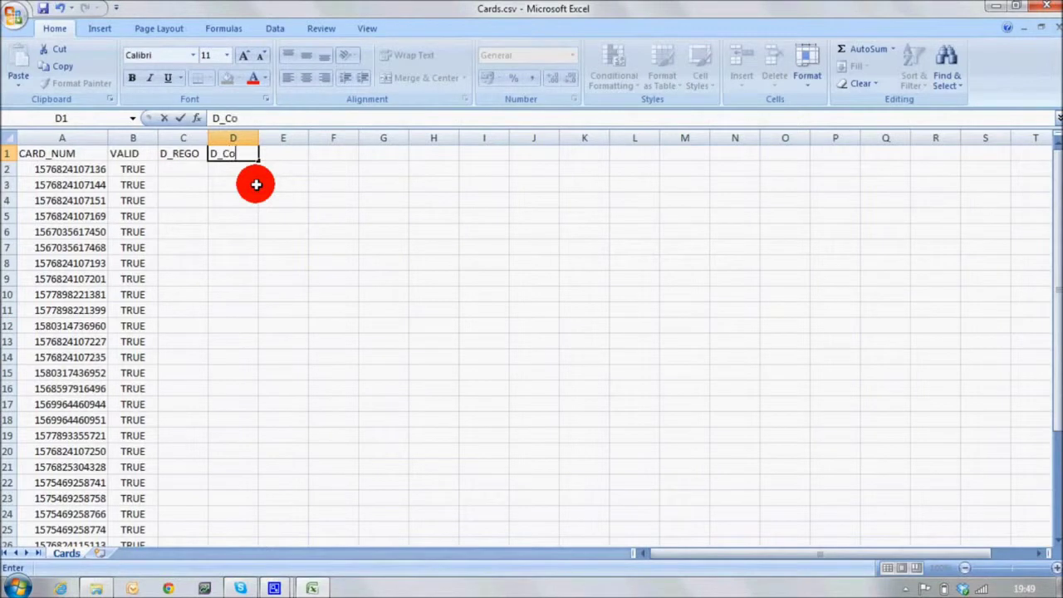
key("BackSpace")
type("OST")
key("Return")
Step: Enter xyz123 as the first card's D_REGO and 1520 as its D_COST
key("Up")
key("Left")
key("Down")
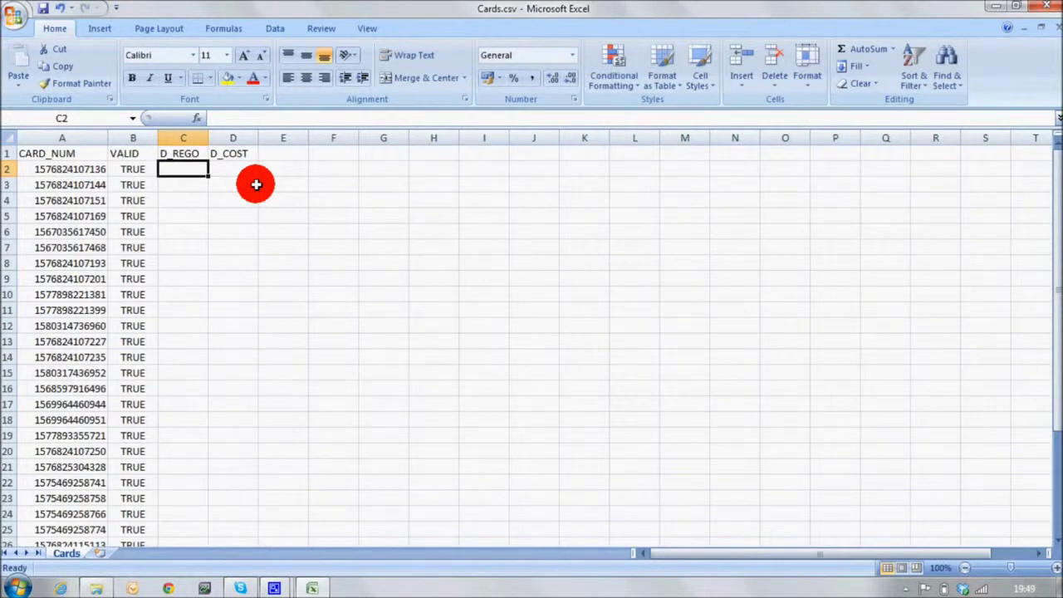
type("xyz123")
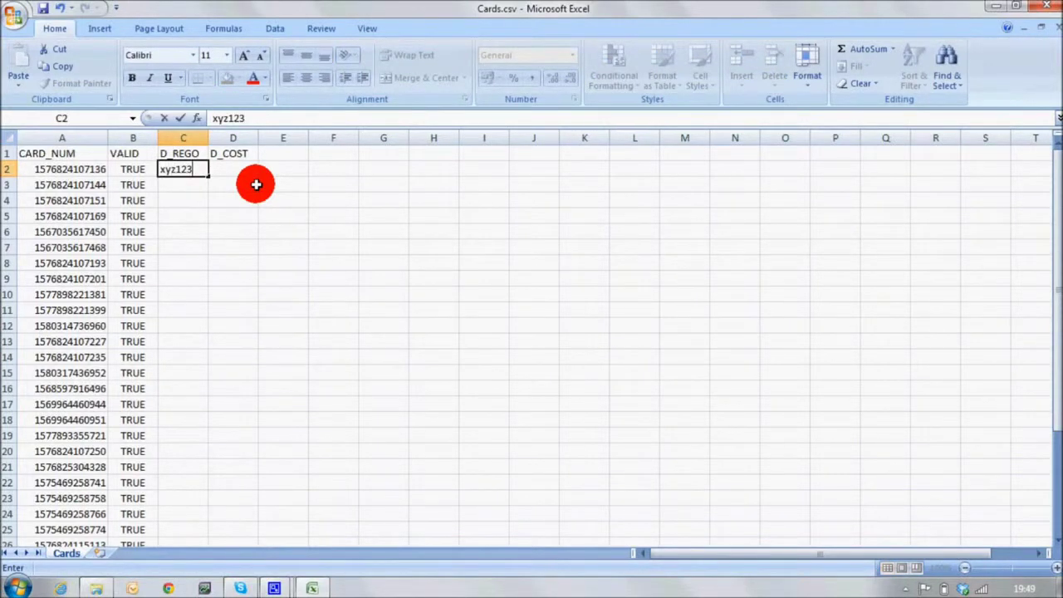
key("Tab")
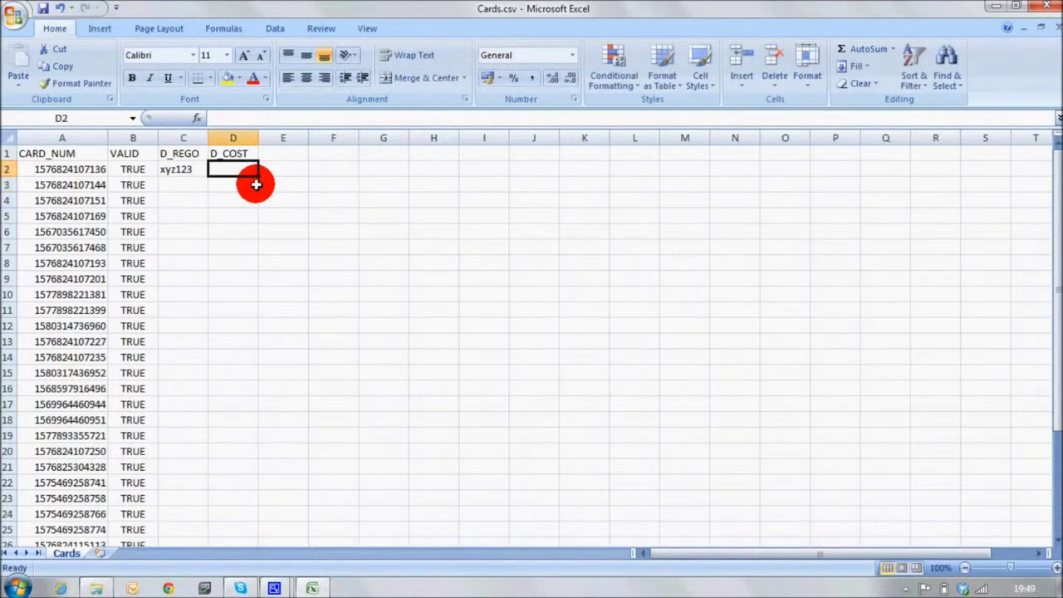
type("1520")
key("Return")
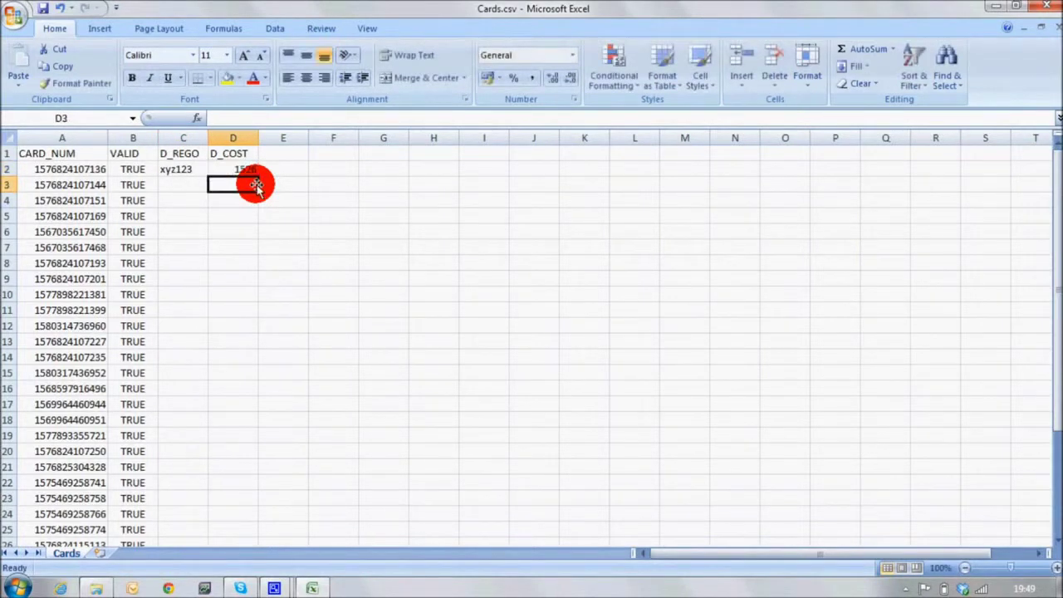
left_click(178, 189)
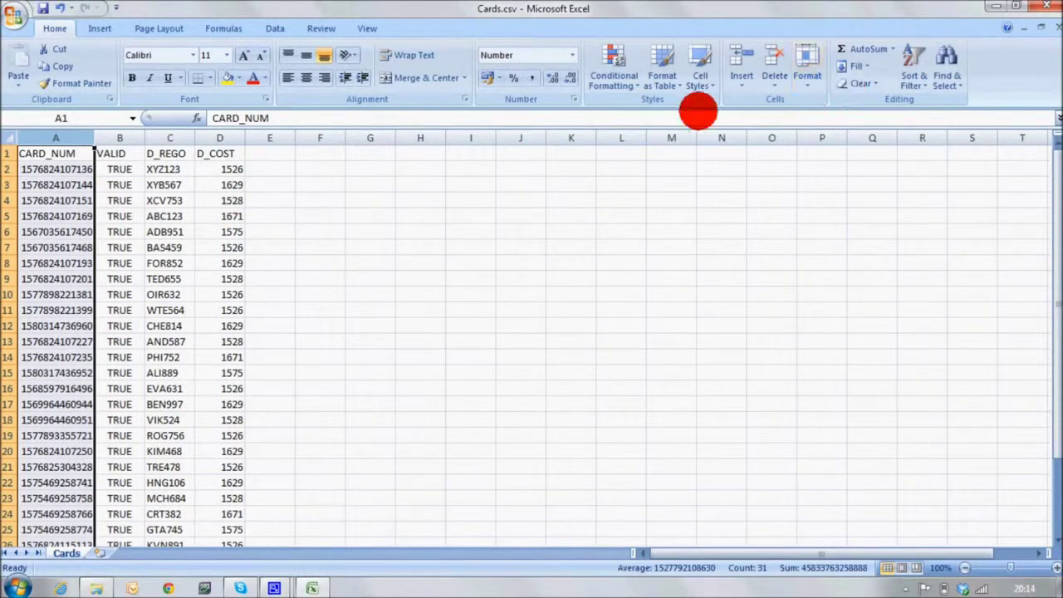
Step: Close Excel and confirm saving the changes to Cards.csv
left_click(1047, 8)
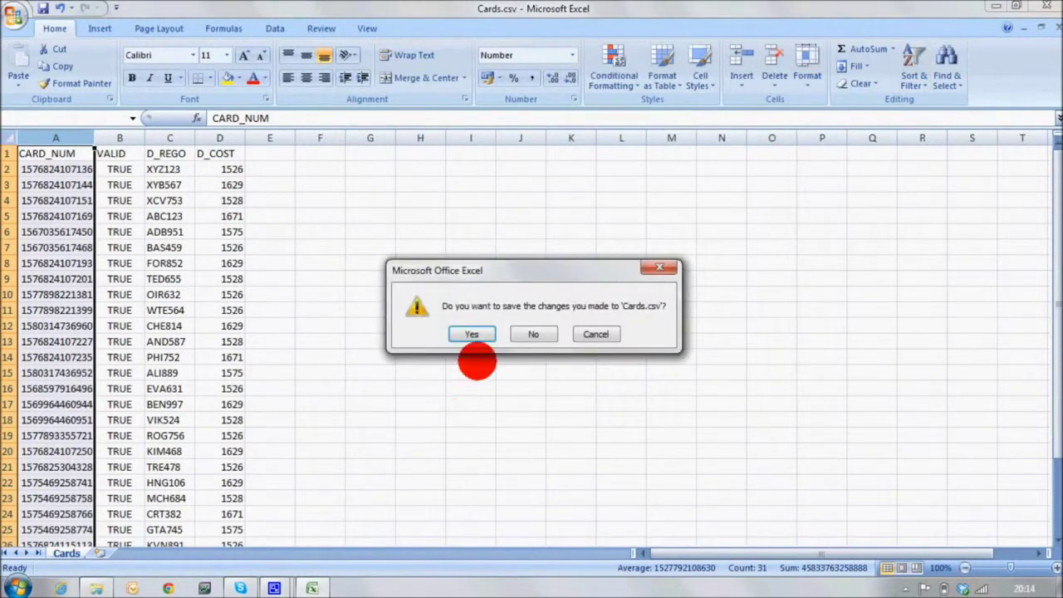
left_click(469, 334)
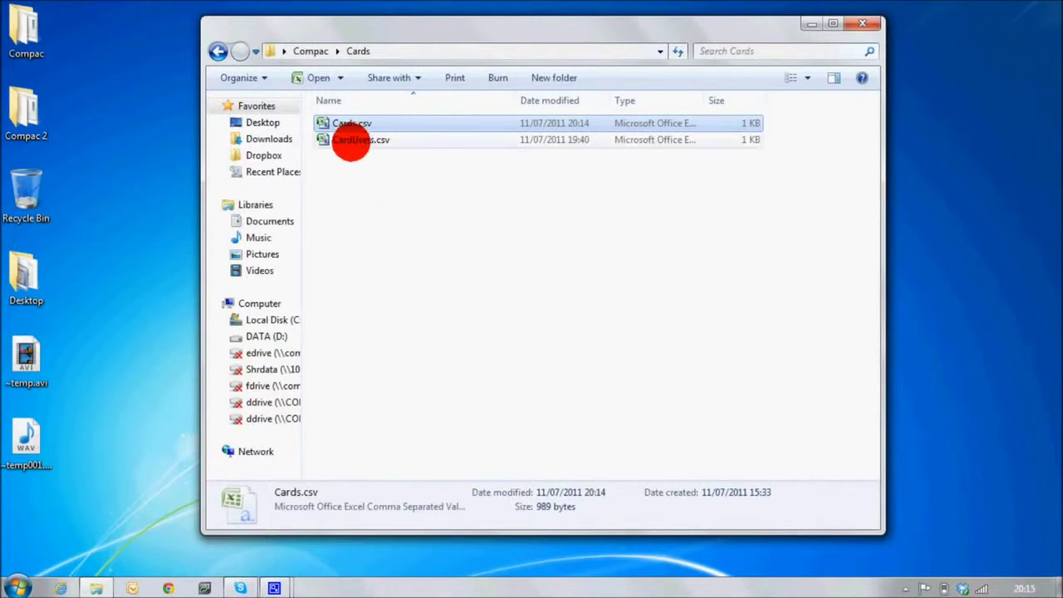
Step: Select CardUsers.csv in the Cards folder and open it in Excel
left_click(354, 183)
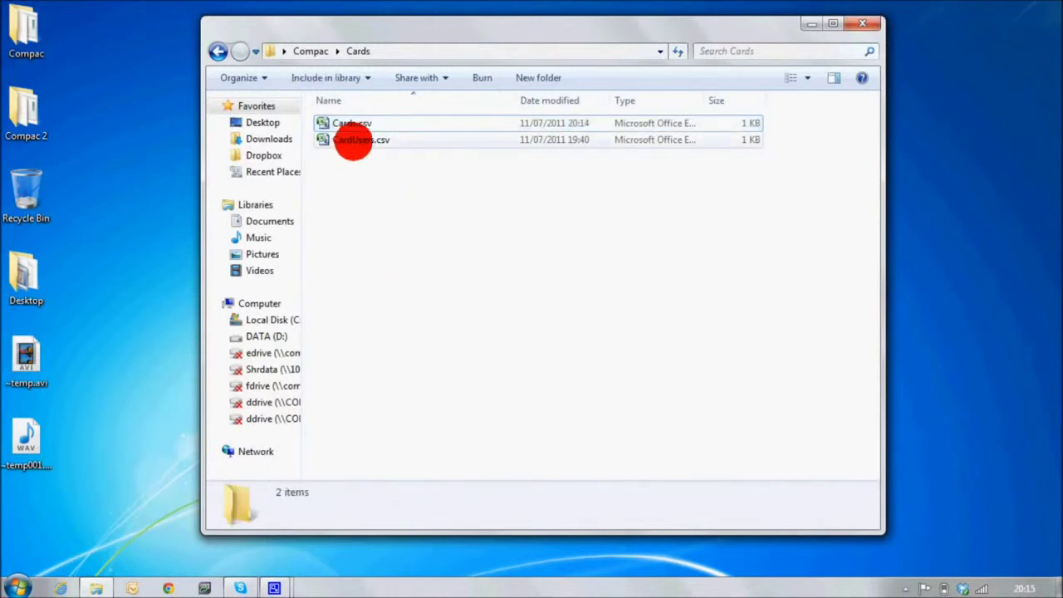
left_click(353, 143)
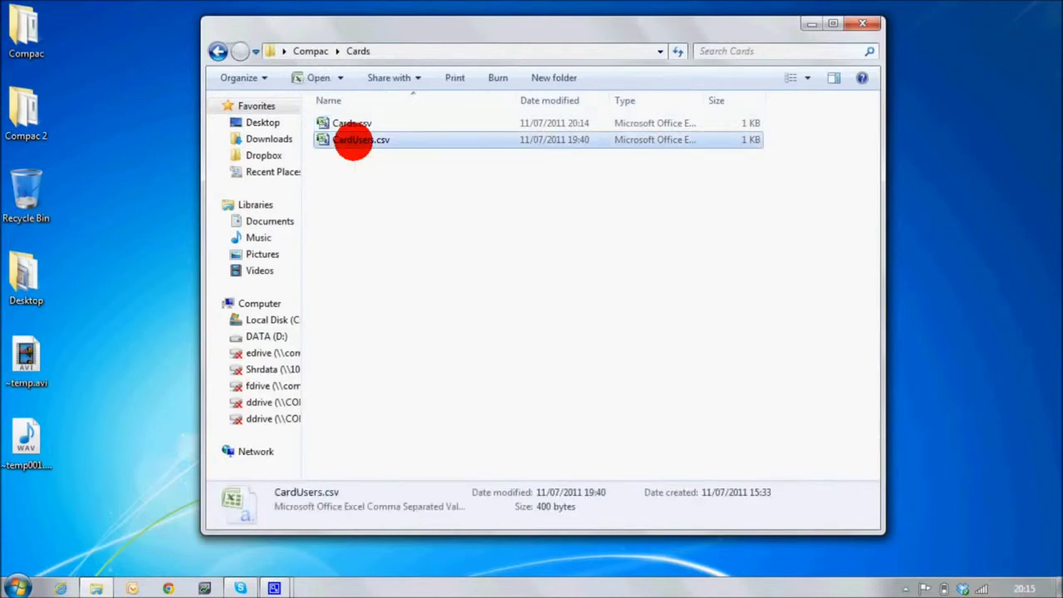
double_click(354, 143)
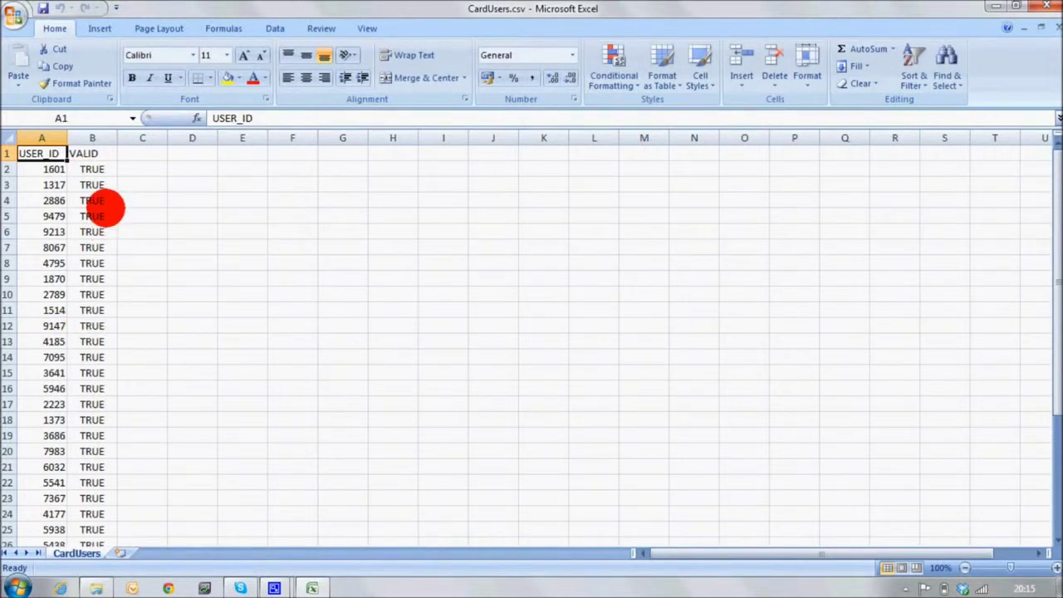
Step: Add user ID 4568 in cell A37 with VALID set to TRUE in B37
scroll(87, 279, "down", 3)
scroll(88, 279, "down", 4)
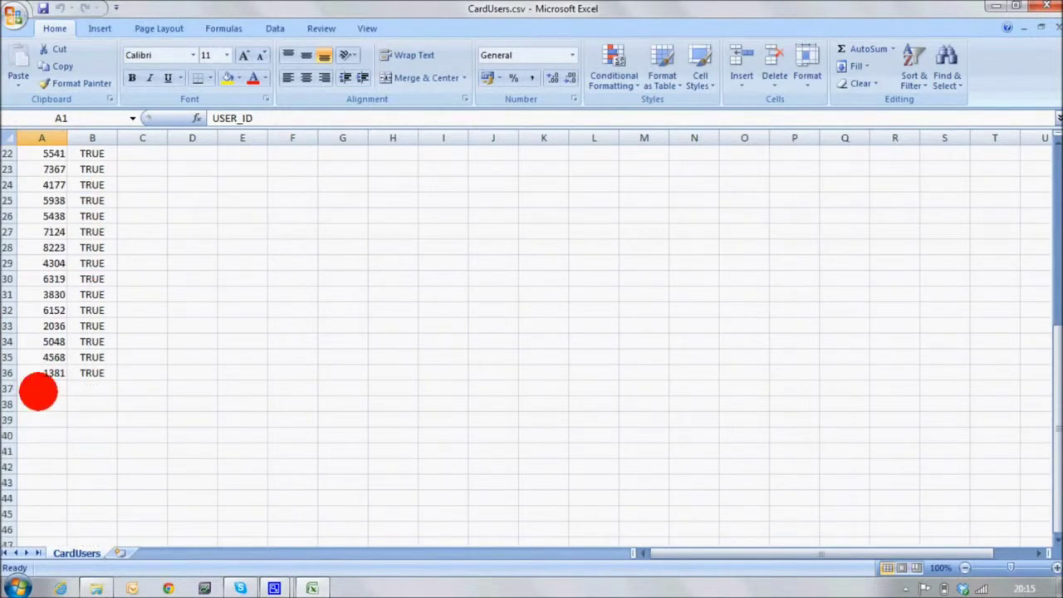
left_click(46, 388)
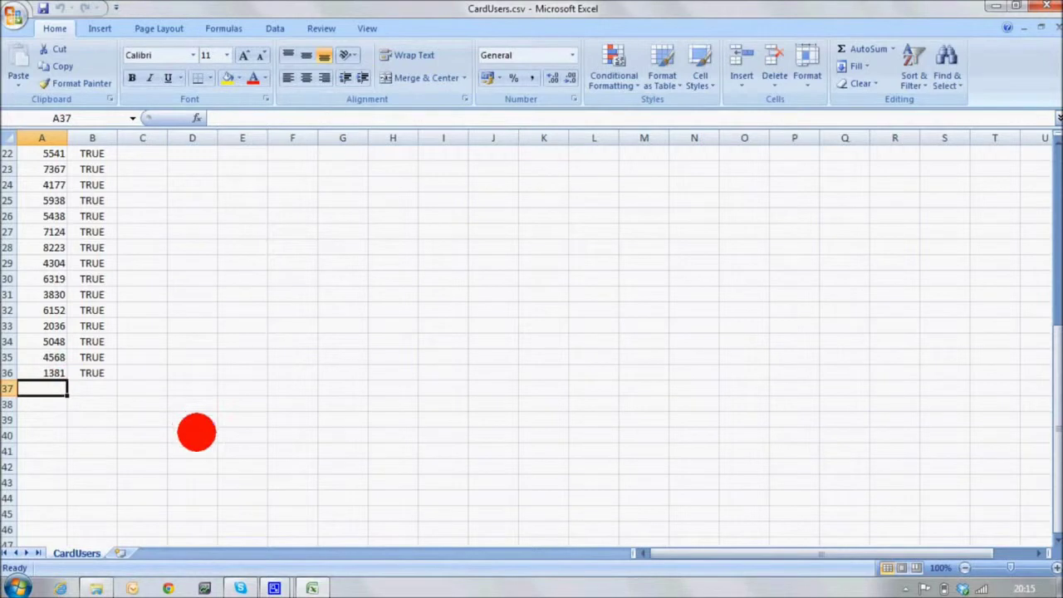
type("4568")
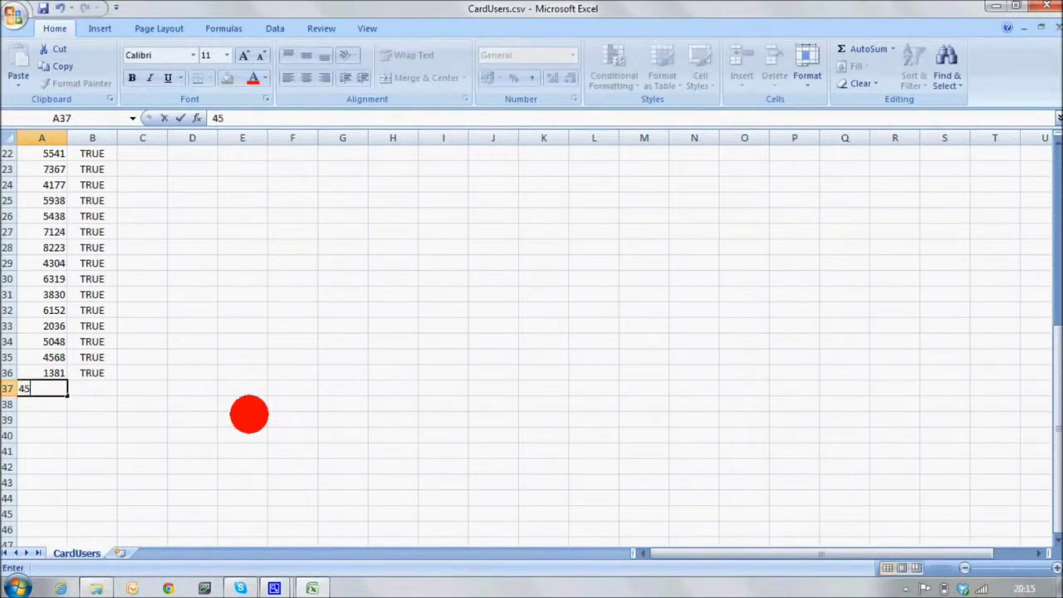
key("Return")
key("Up")
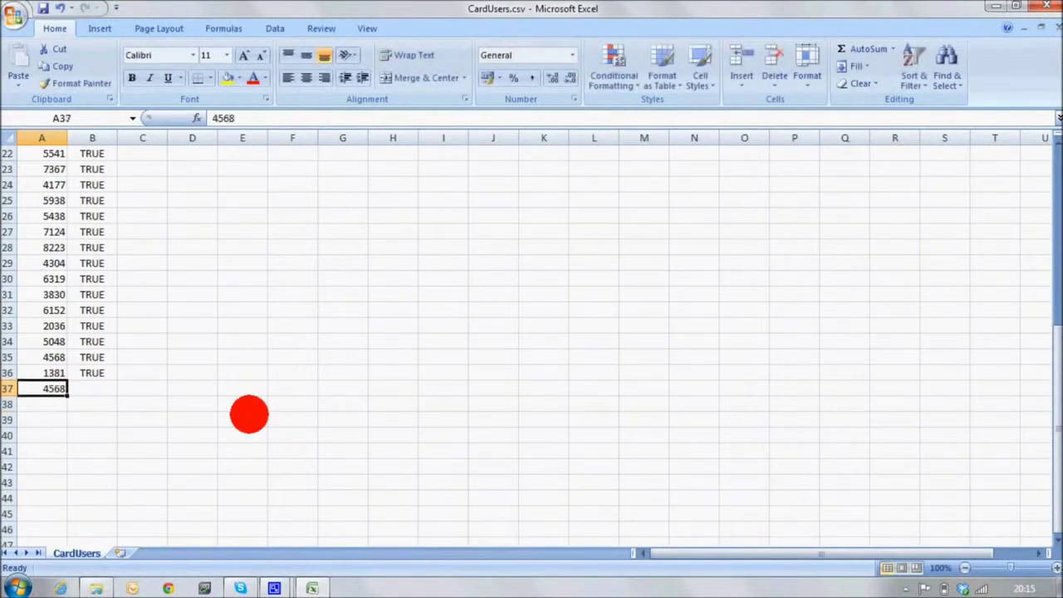
key("Right")
type("TRUE")
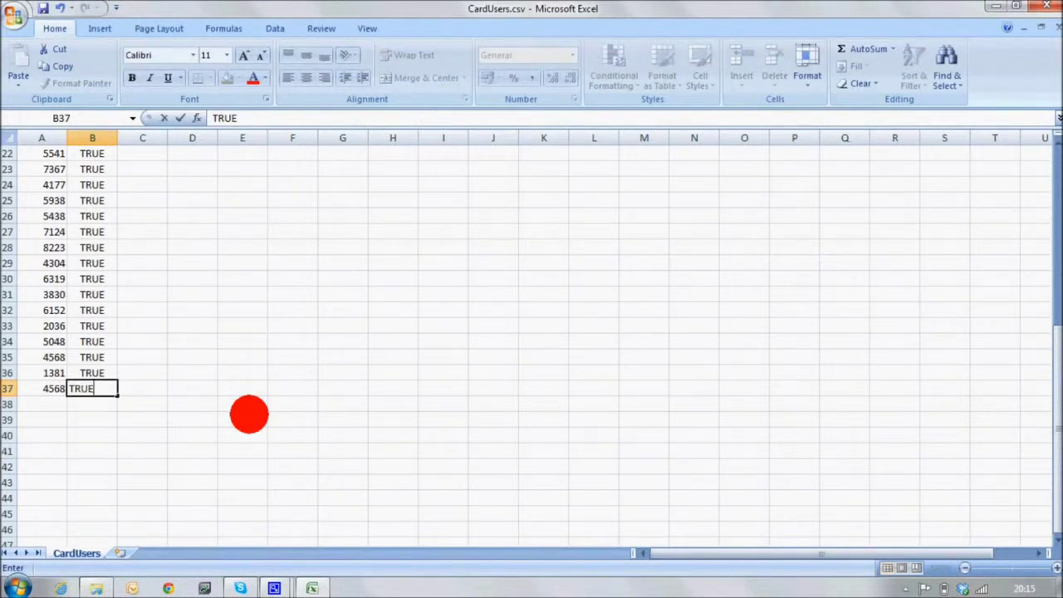
key("Return")
scroll(249, 414, "up", 7)
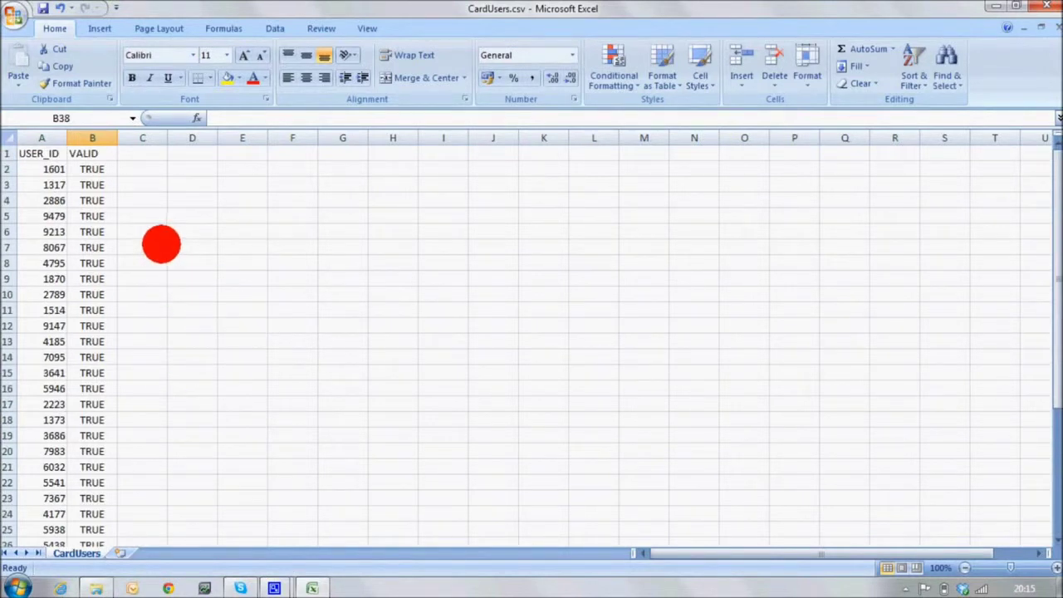
Step: Add the D_NAME column header in cell C1
left_click(147, 154)
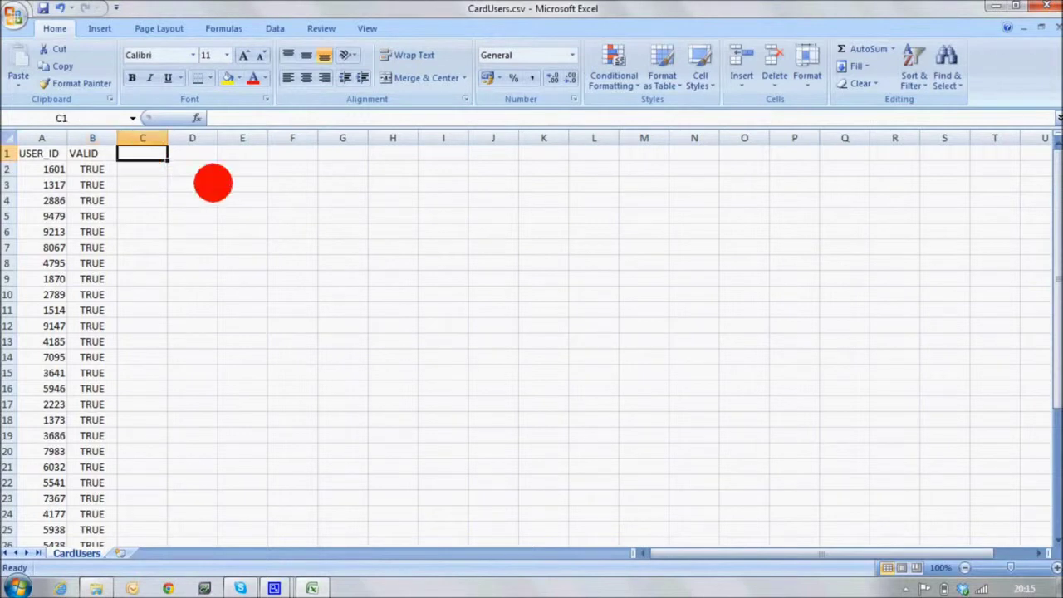
left_click(230, 123)
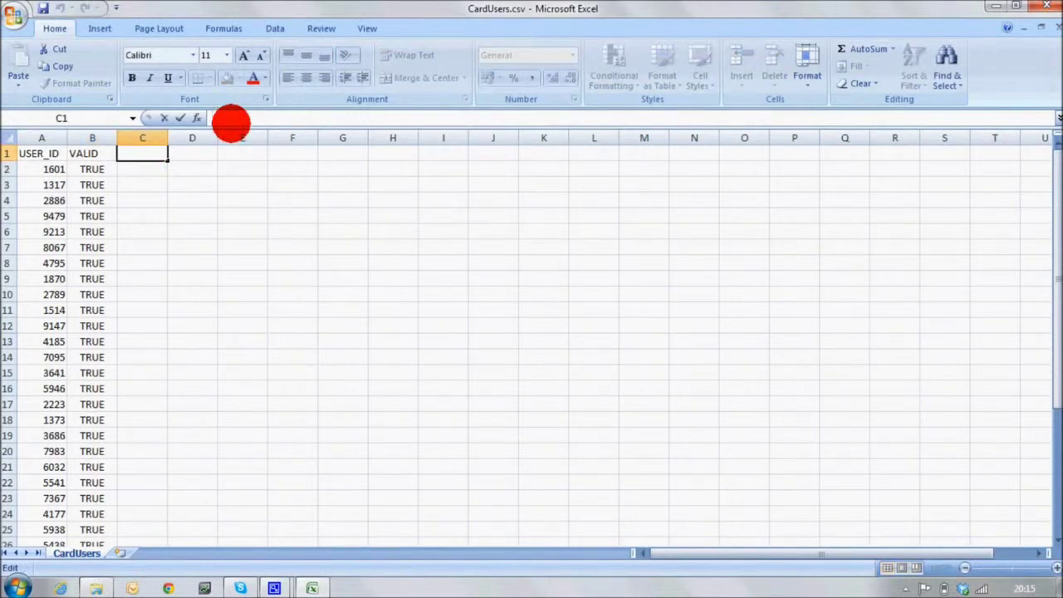
type("D")
type("_NAME")
key("Return")
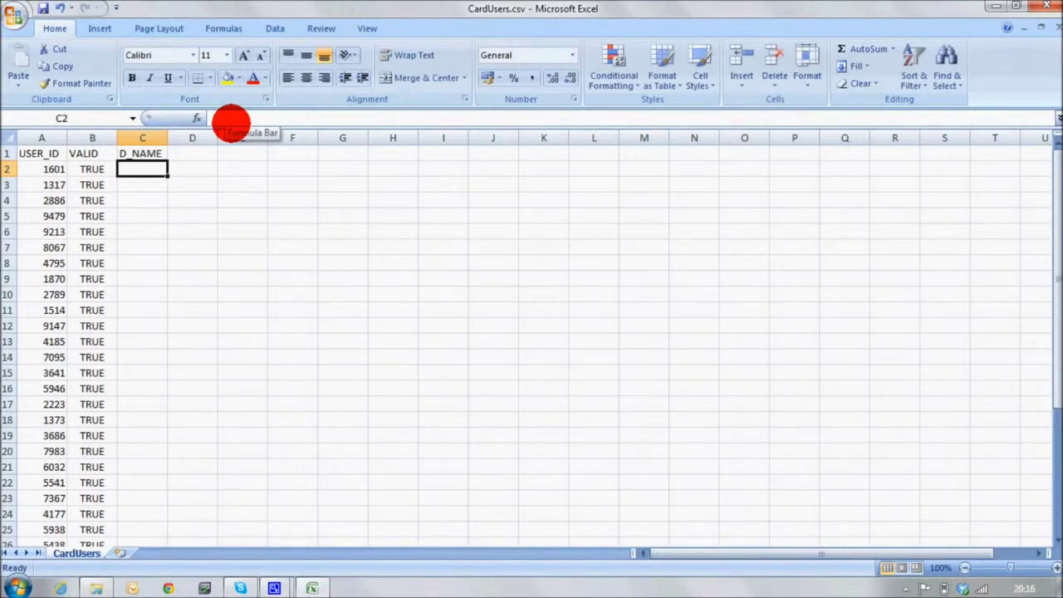
Step: Enter the first user's name under D_NAME, then close Excel saving CardUsers.csv
type("TIM M")
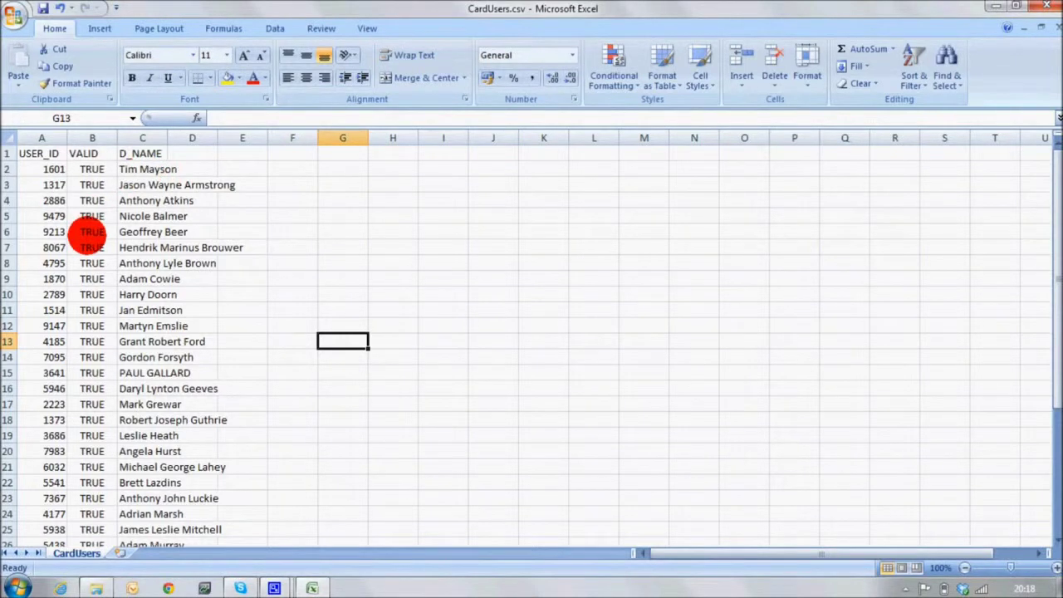
left_click(1045, 7)
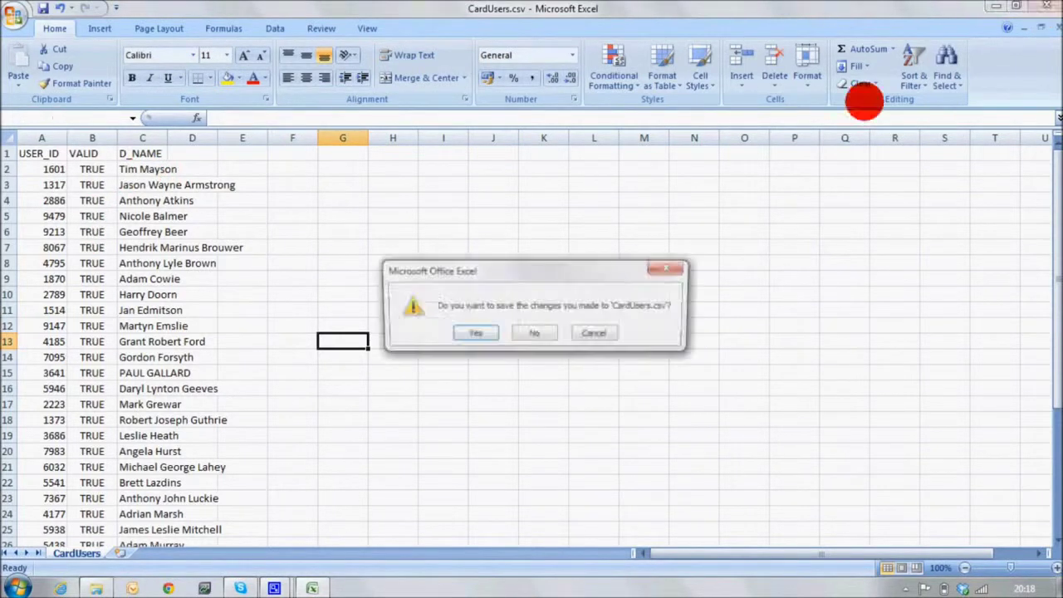
left_click(478, 334)
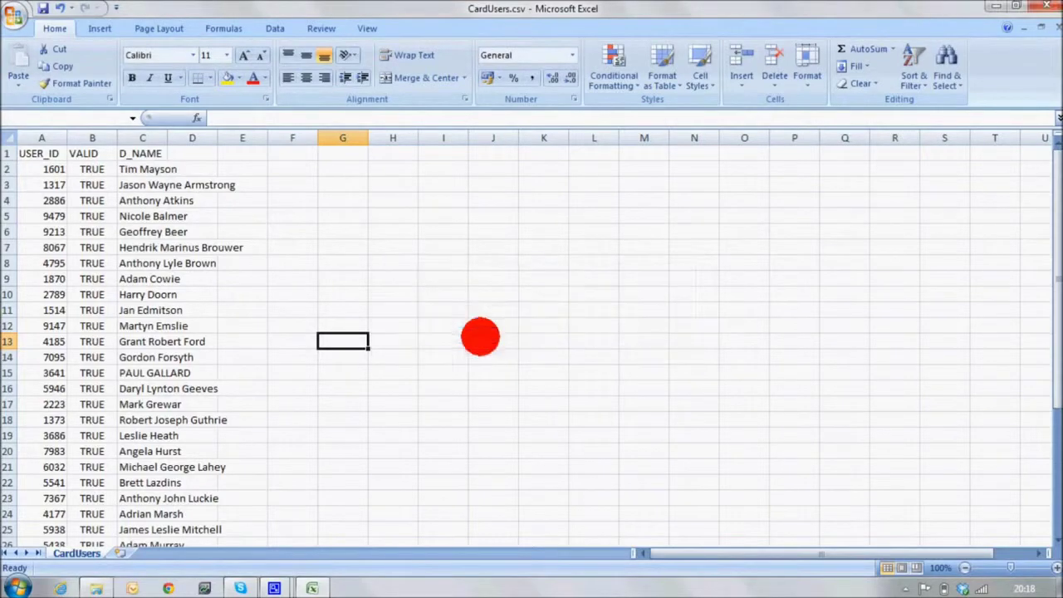